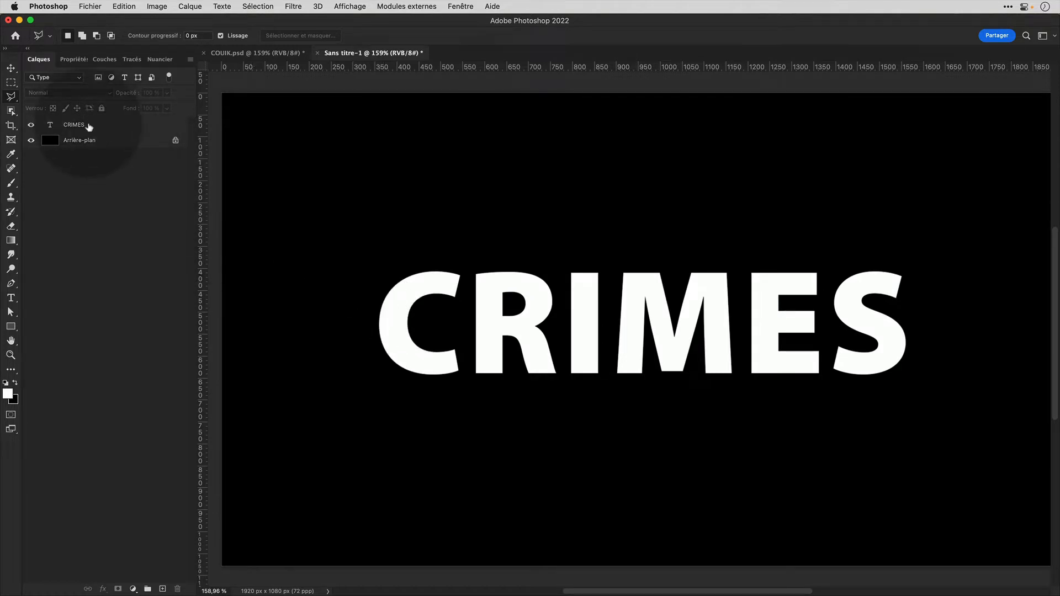
Convert the CRIMES text layer to a smart object and duplicate it.
{"action": "left_click", "coordinate": [104, 129]}
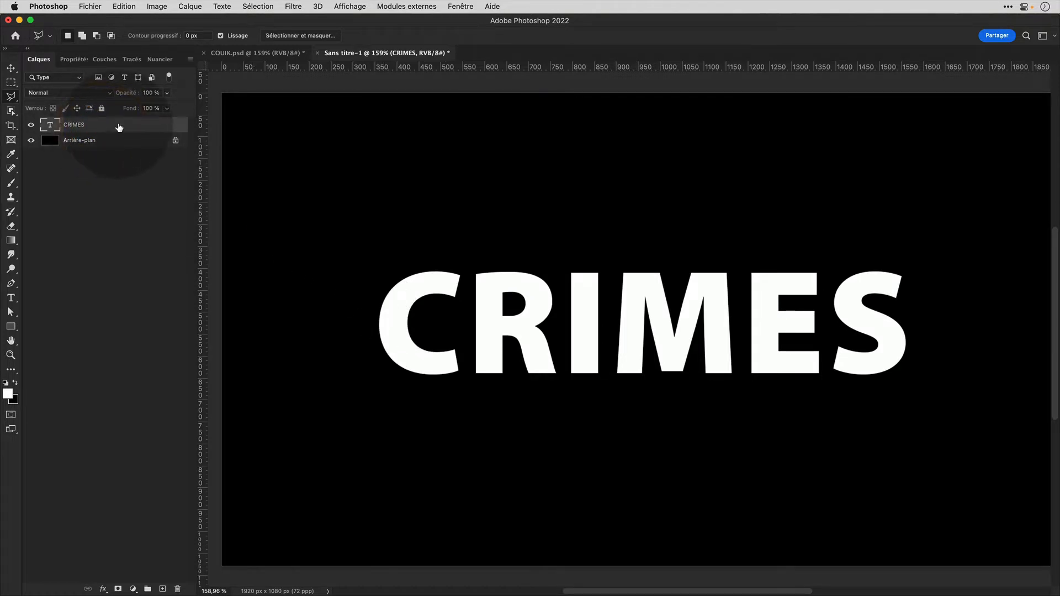
{"action": "right_click", "coordinate": [118, 127]}
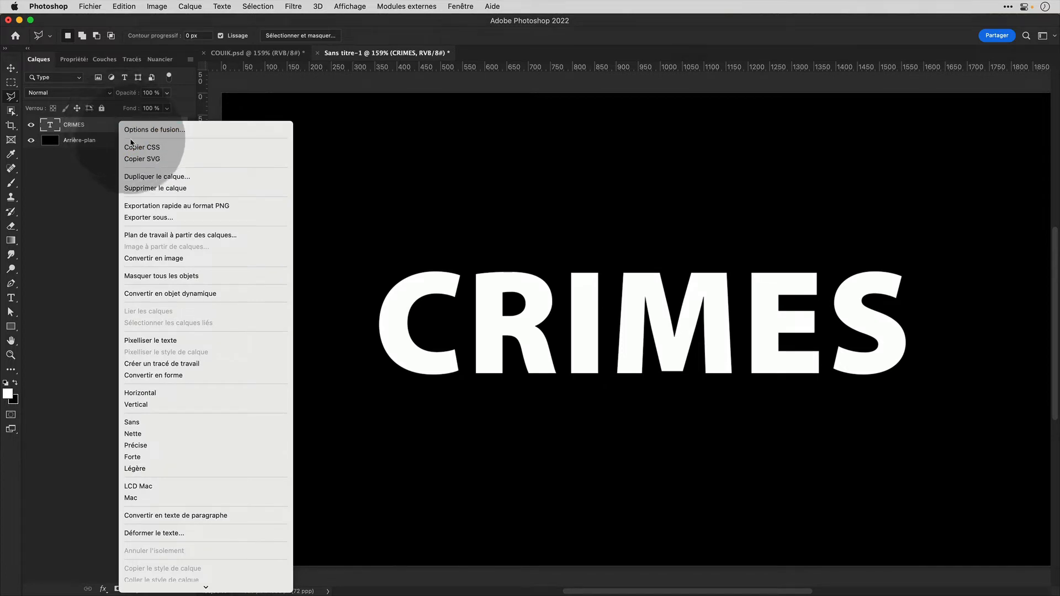
{"action": "left_click", "coordinate": [220, 293]}
{"action": "left_click", "coordinate": [118, 174]}
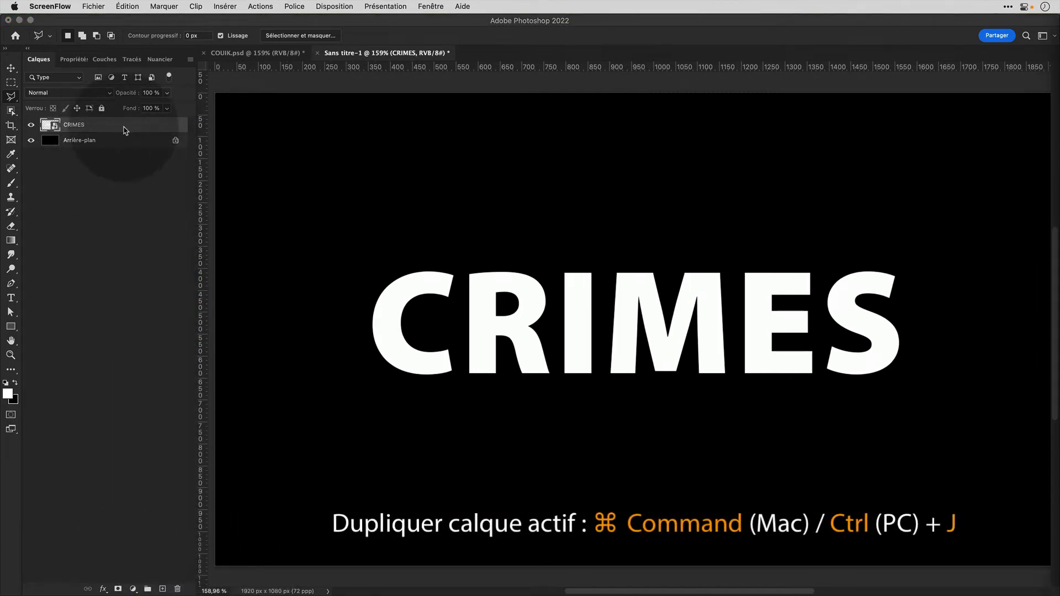
{"action": "left_click", "coordinate": [83, 126]}
{"action": "key", "text": "super+j"}
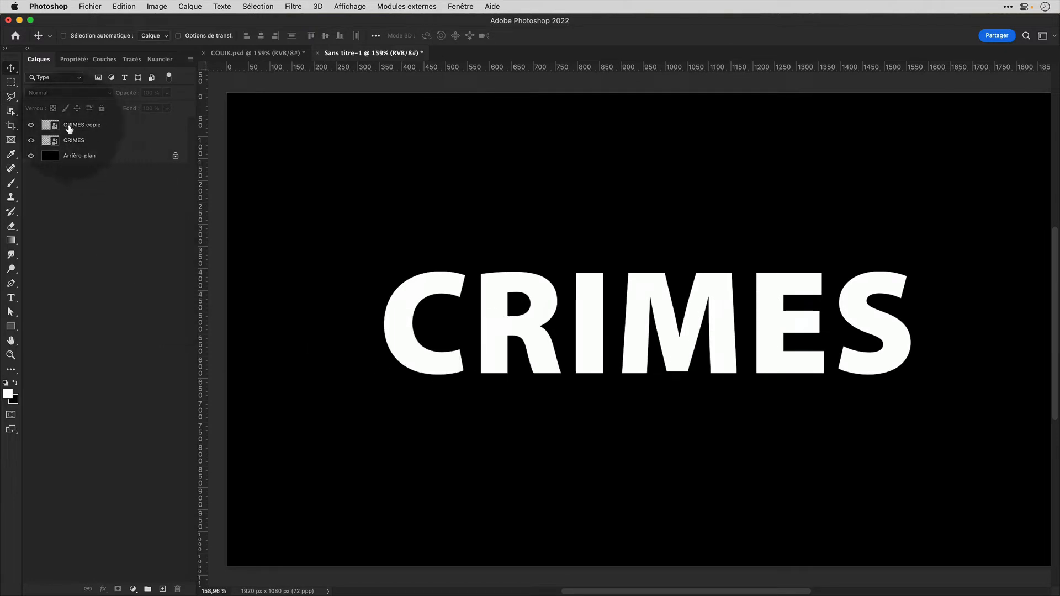
Outline the upper part of the word on the CRIMES copie layer with the Polygonal Lasso, cutting diagonally across the letters.
{"action": "left_click", "coordinate": [120, 129]}
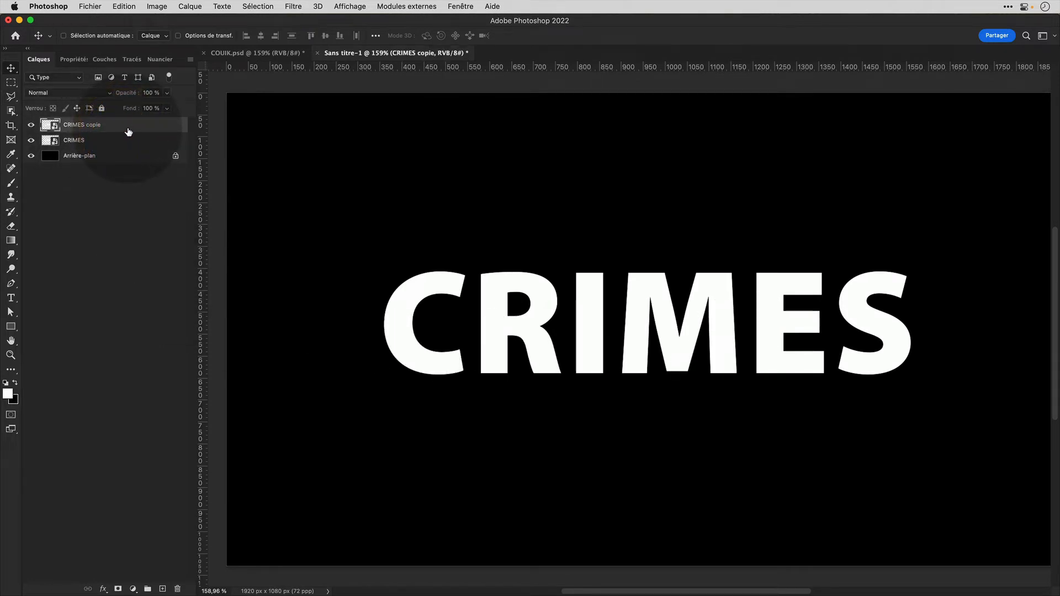
{"action": "left_click", "coordinate": [12, 99]}
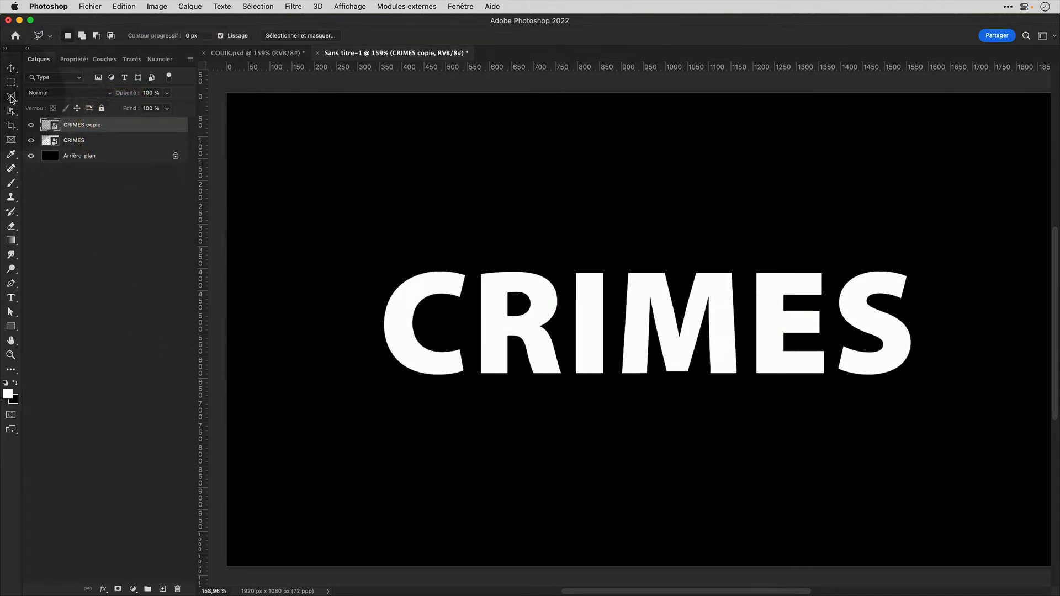
{"action": "left_click", "coordinate": [66, 105]}
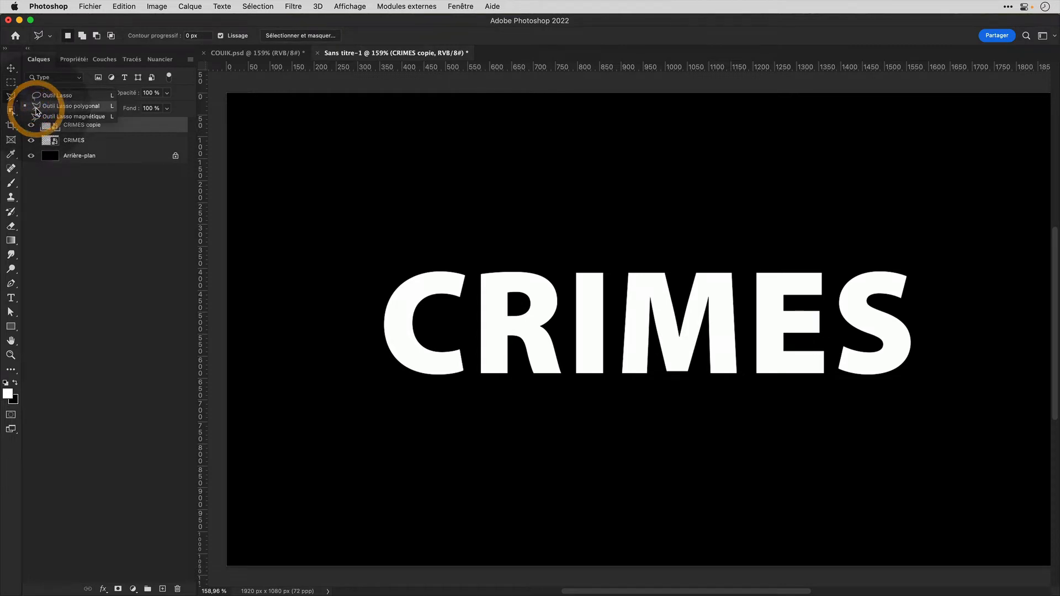
{"action": "left_click", "coordinate": [366, 340]}
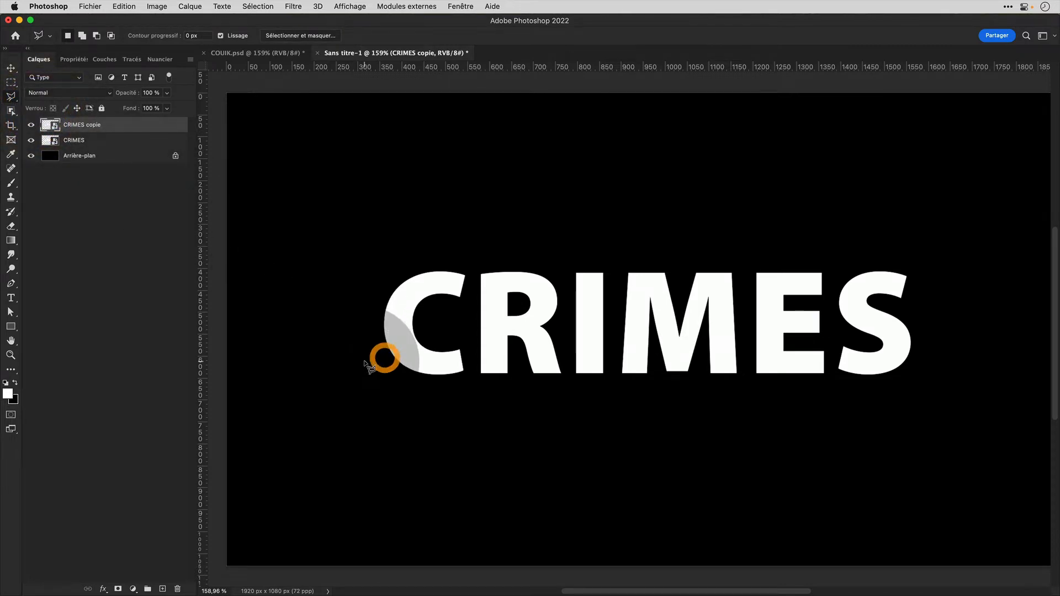
{"action": "left_click", "coordinate": [952, 288]}
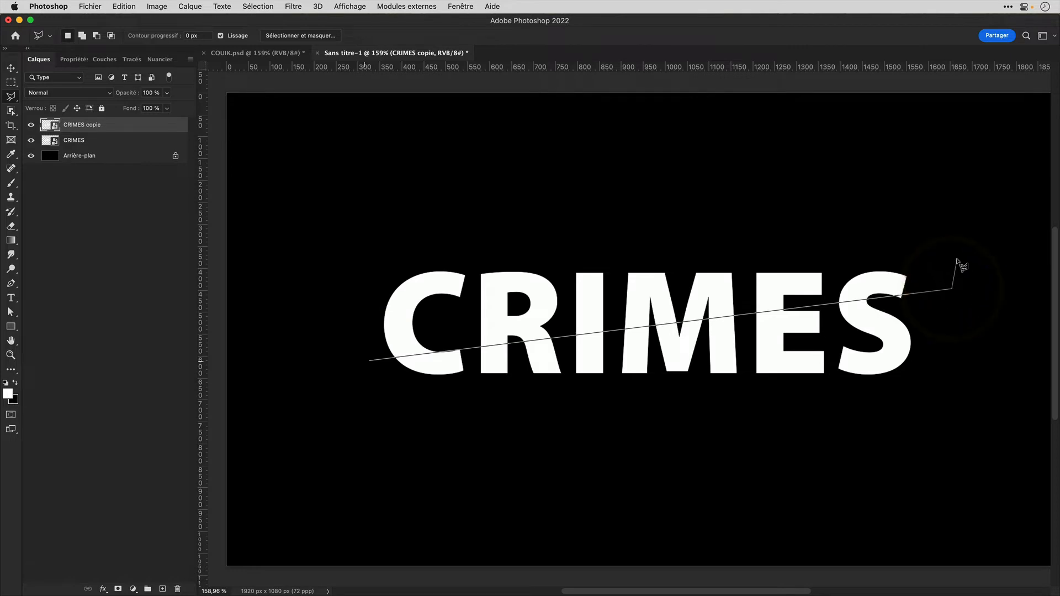
{"action": "left_click", "coordinate": [950, 243]}
{"action": "left_click", "coordinate": [366, 248]}
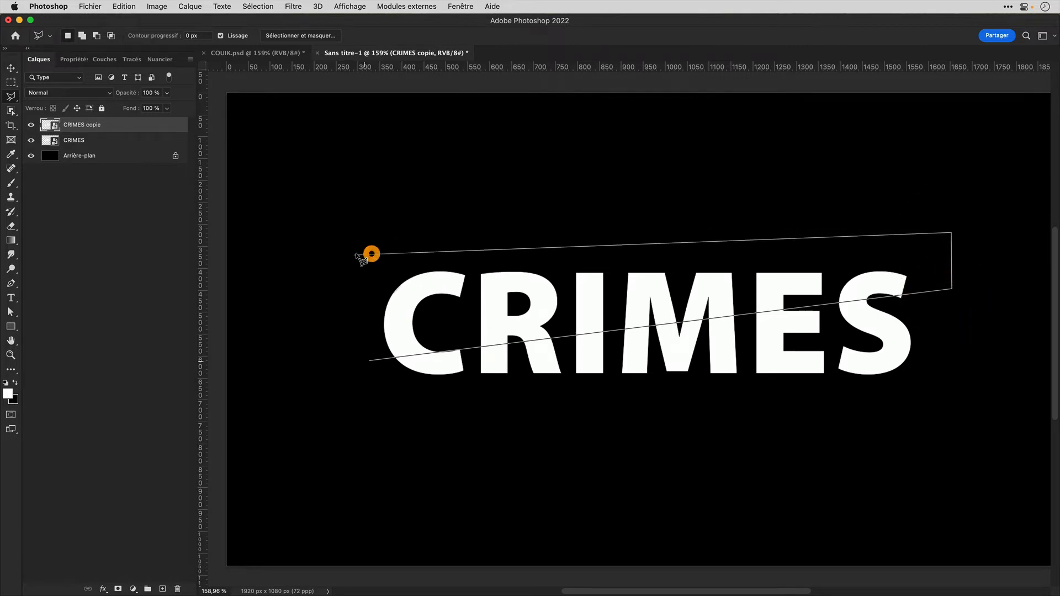
{"action": "left_click", "coordinate": [369, 359]}
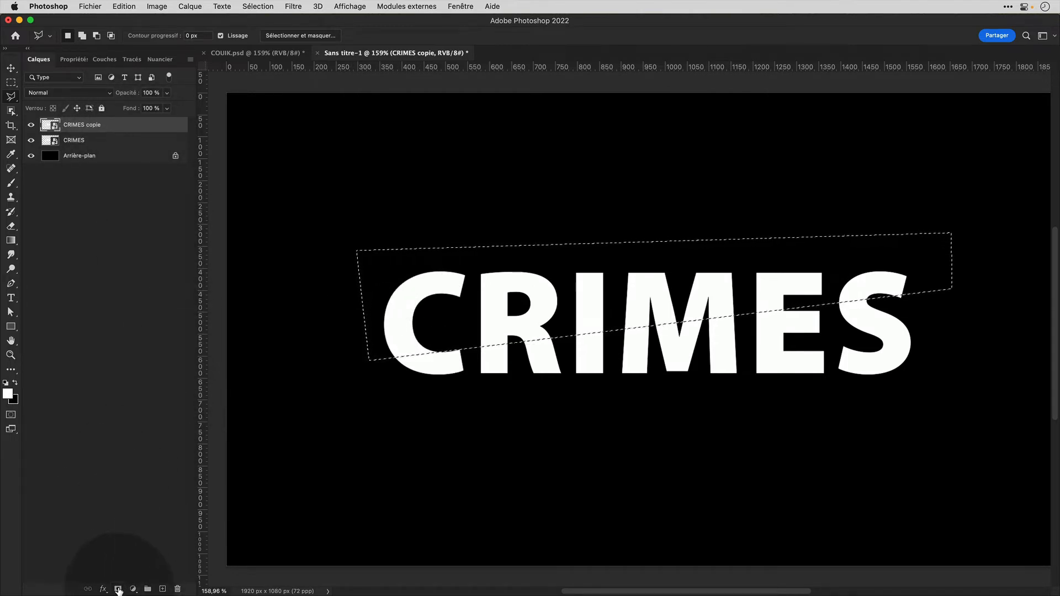
Add a layer mask to CRIMES copie from the selection and check it by temporarily hiding the CRIMES layer.
{"action": "left_click", "coordinate": [117, 589]}
{"action": "left_click", "coordinate": [30, 140]}
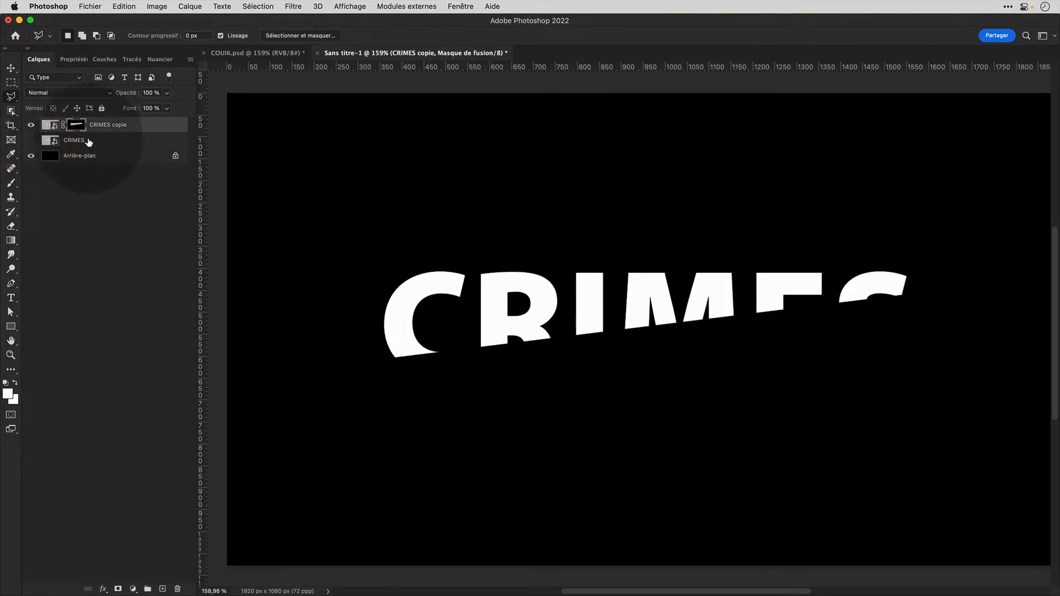
{"action": "left_click", "coordinate": [30, 142]}
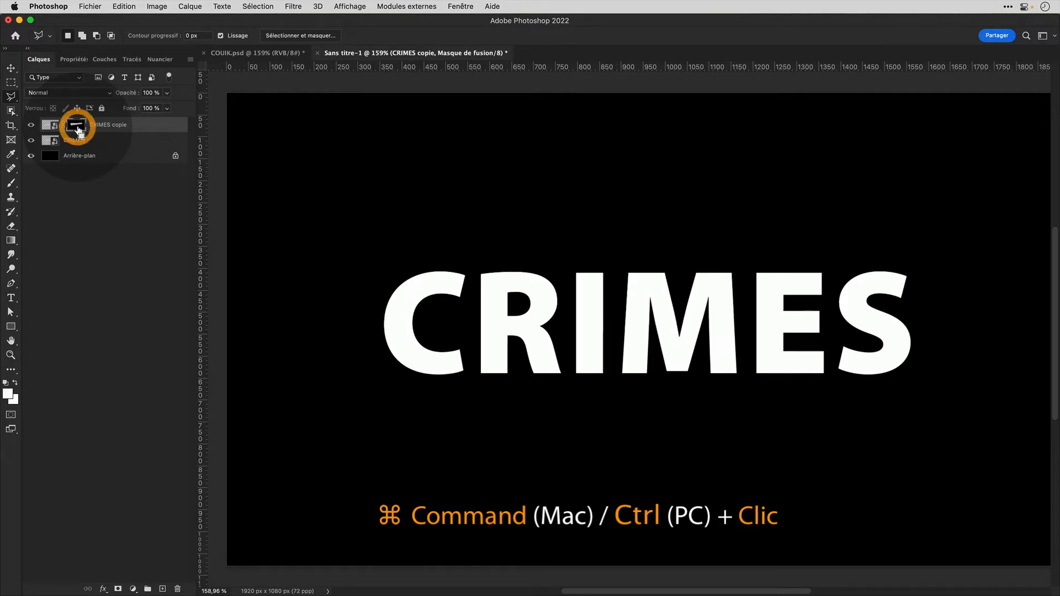
Load the CRIMES copie mask as a selection, add an inverted mask to the CRIMES layer, and shift that lower half slightly left.
{"action": "left_click", "coordinate": [78, 130], "text": "super"}
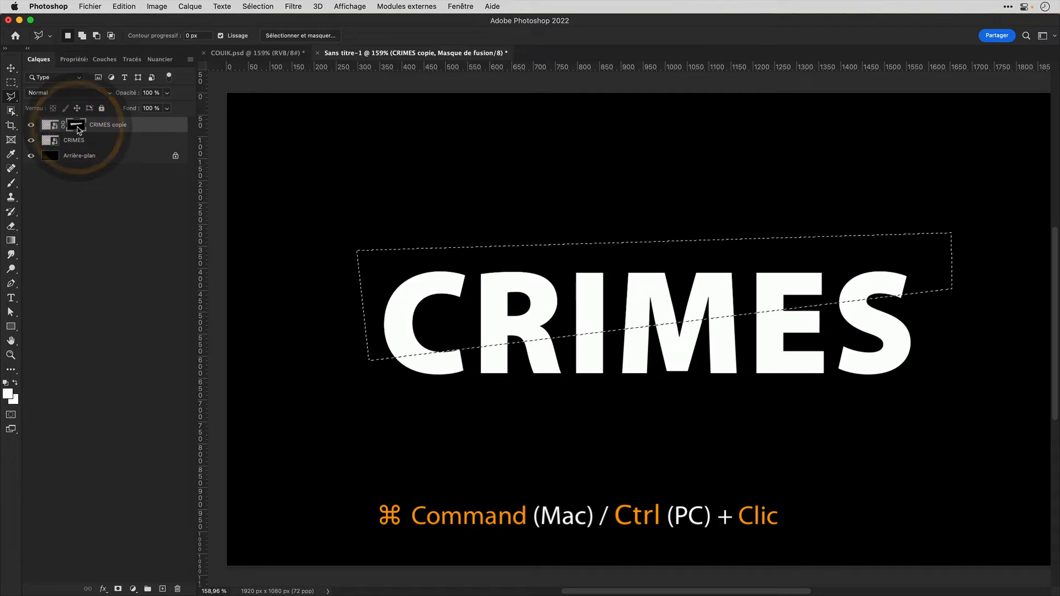
{"action": "left_click", "coordinate": [114, 141]}
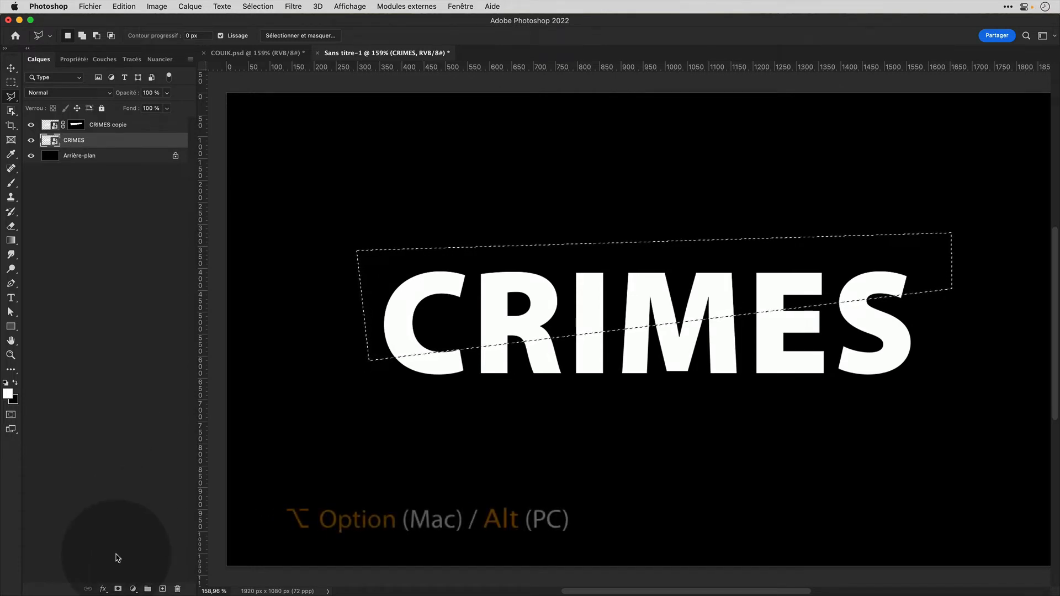
{"action": "left_click", "coordinate": [118, 589]}
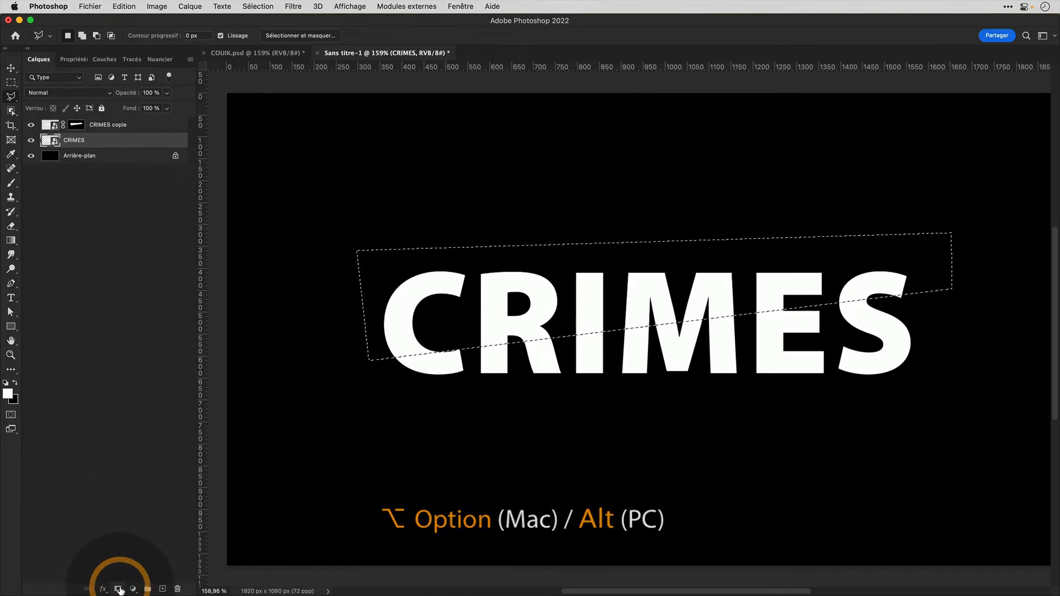
{"action": "left_click", "coordinate": [11, 68]}
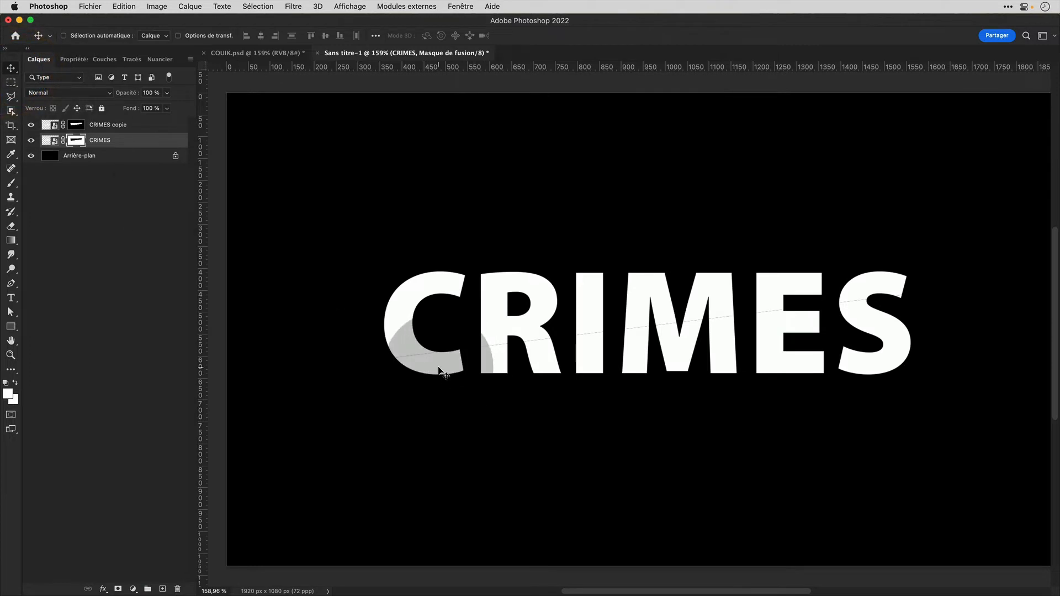
{"action": "left_click_drag", "start_coordinate": [439, 368], "coordinate": [554, 327]}
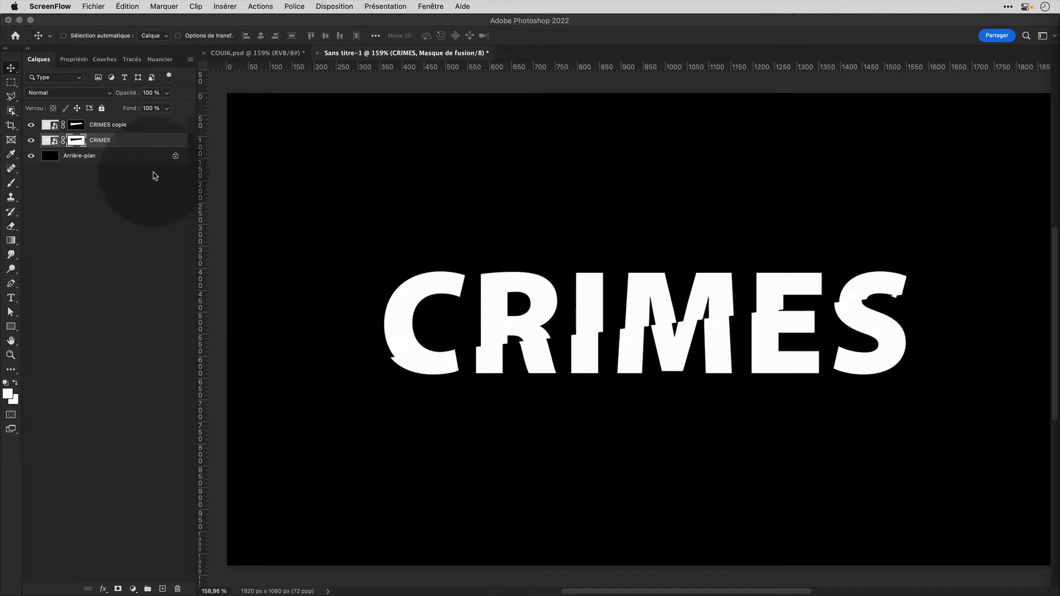
Add a drop shadow to CRIMES copie with distance 19 px, spread 28 % and size 70 px.
{"action": "left_click", "coordinate": [143, 128]}
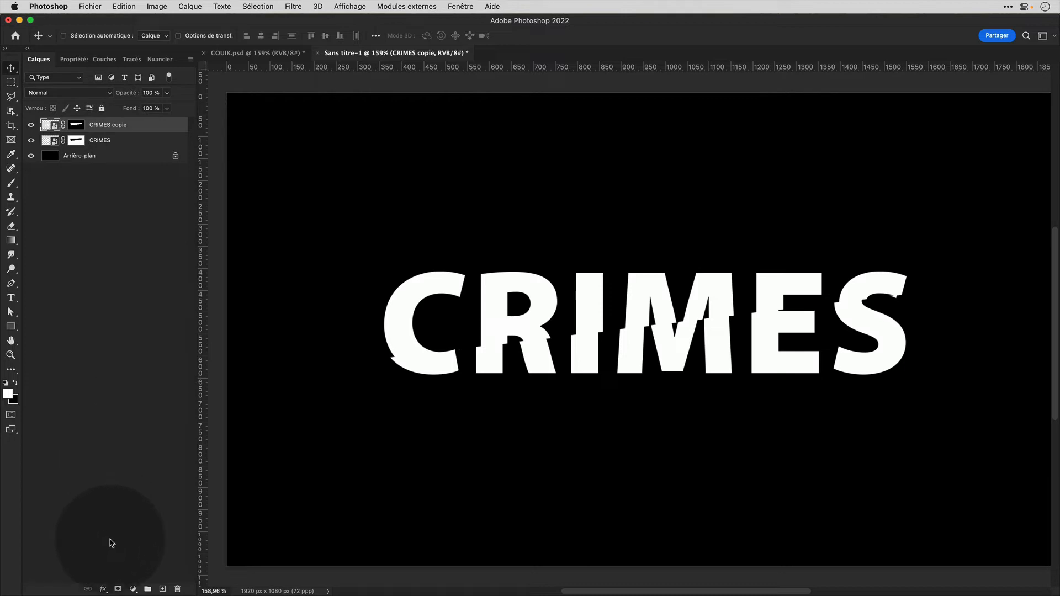
{"action": "left_click", "coordinate": [103, 589]}
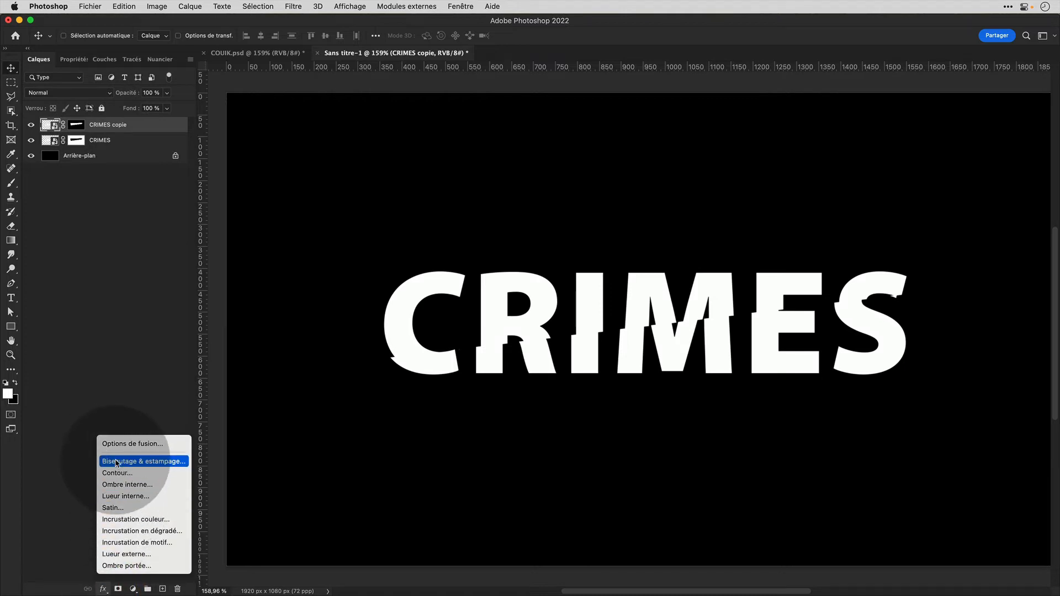
{"action": "left_click", "coordinate": [134, 566]}
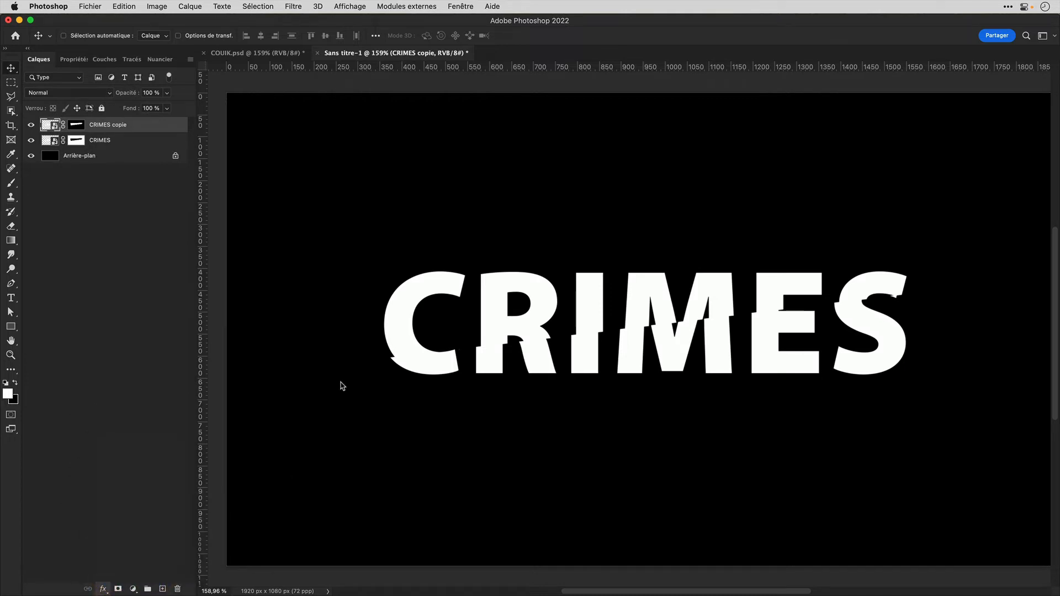
{"action": "left_click_drag", "start_coordinate": [516, 84], "coordinate": [194, 19]}
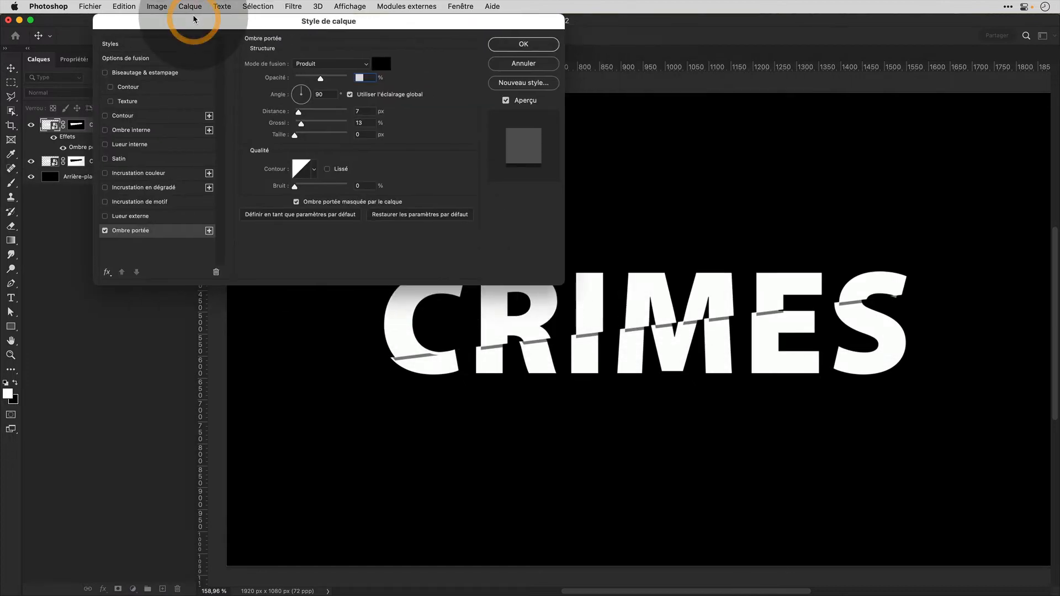
{"action": "left_click_drag", "start_coordinate": [301, 113], "coordinate": [305, 113]}
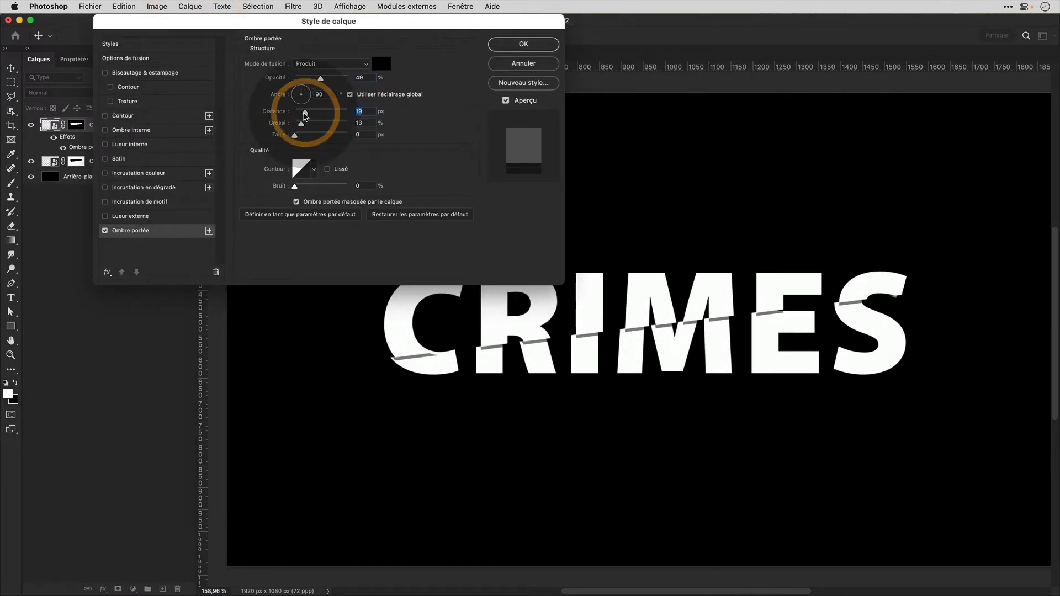
{"action": "left_click_drag", "start_coordinate": [301, 124], "coordinate": [312, 135]}
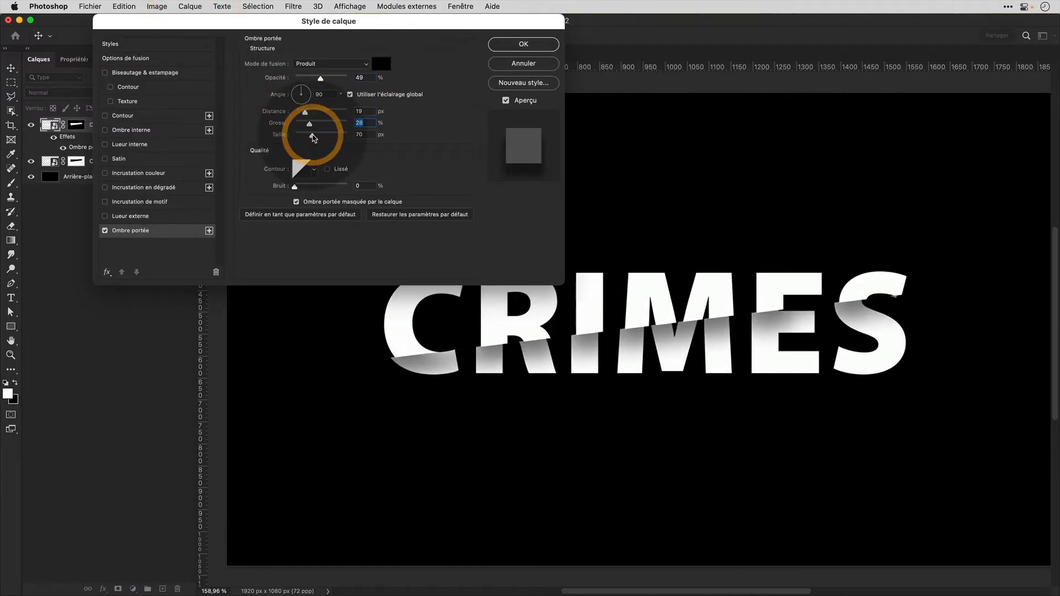
{"action": "key", "text": "Return"}
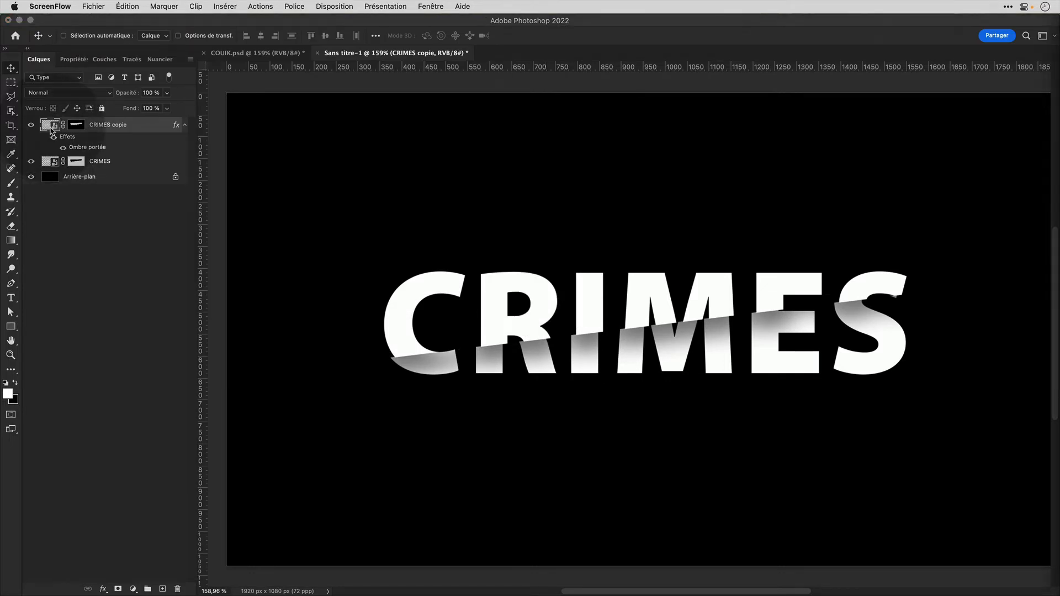
Open the CRIMES copie smart object, replace its text with KOUIK, then save and close it.
{"action": "double_click", "coordinate": [50, 127]}
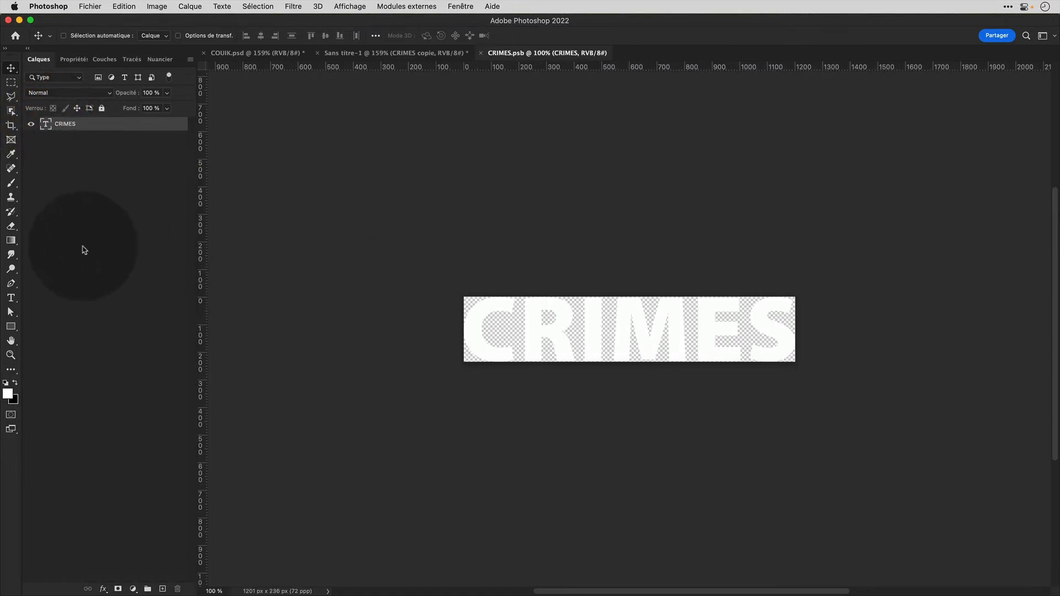
{"action": "left_click", "coordinate": [11, 298]}
{"action": "double_click", "coordinate": [528, 338]}
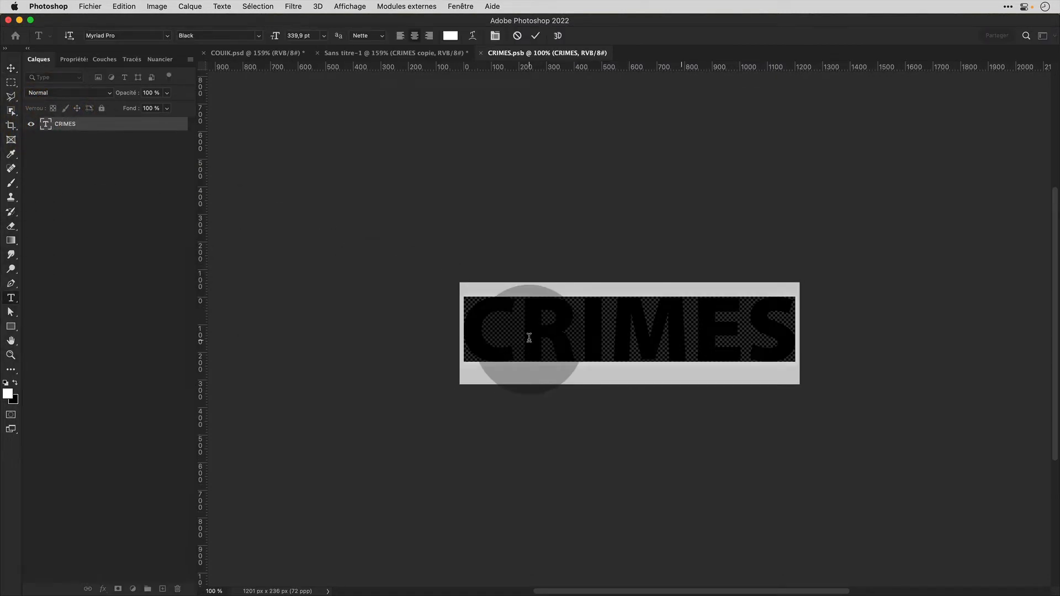
{"action": "type", "text": "KOUIK"}
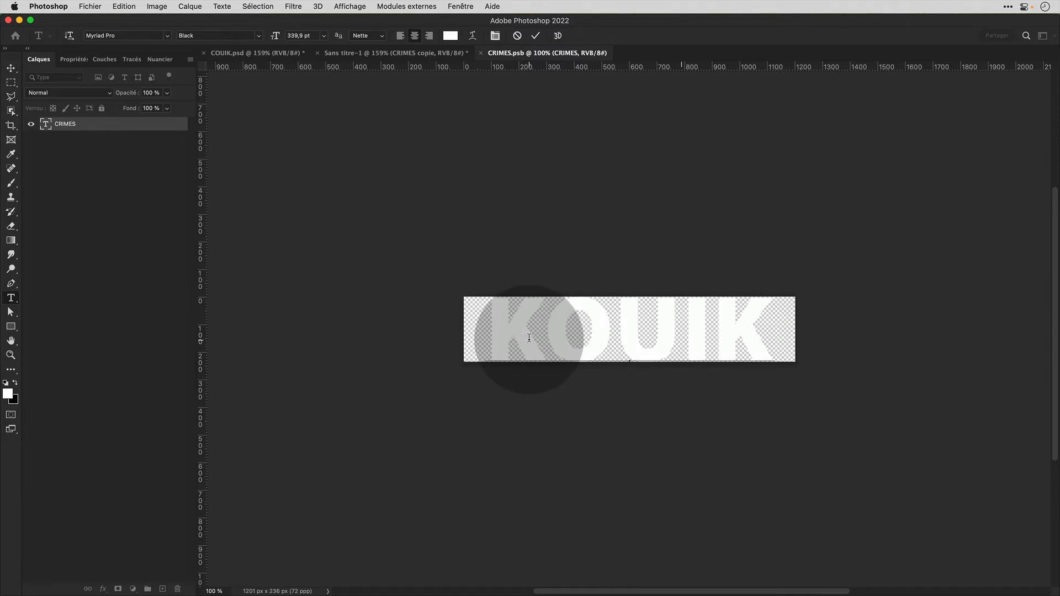
{"action": "left_click", "coordinate": [481, 53]}
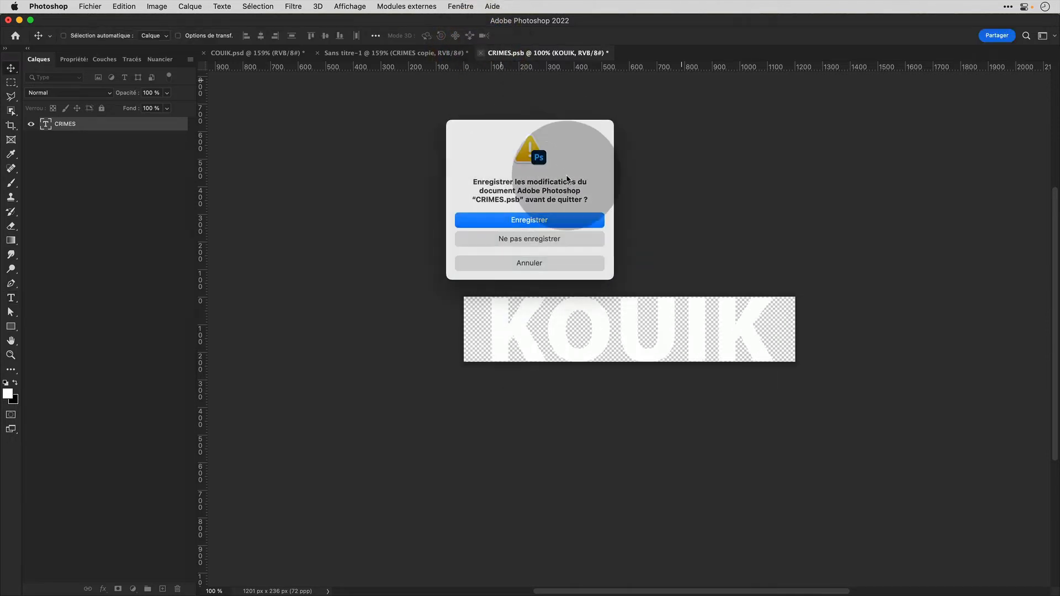
{"action": "left_click", "coordinate": [558, 221]}
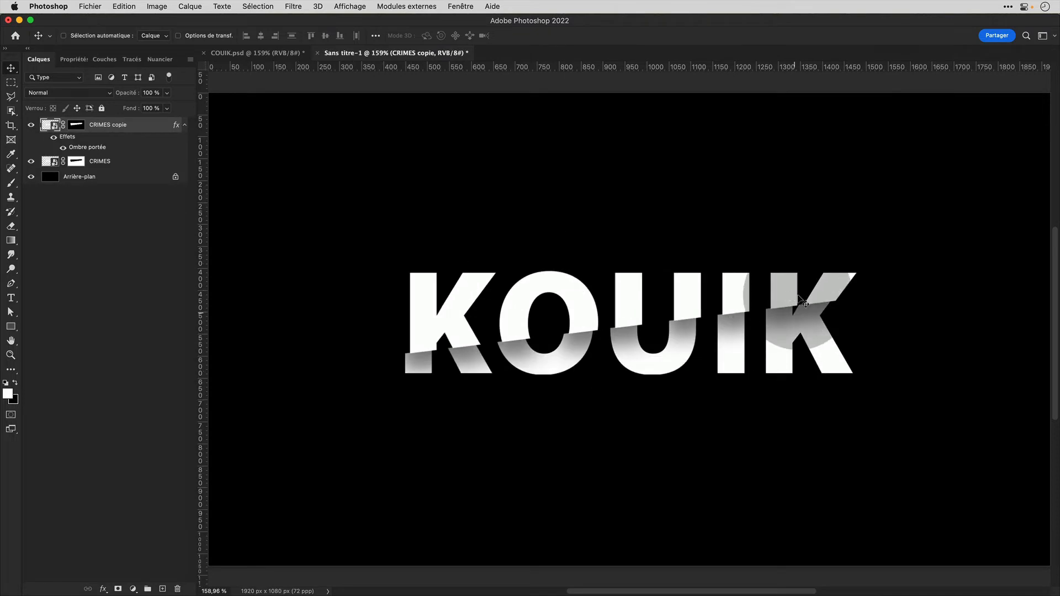
Switch to Finder and open the downloaded Water Splash.abr brush file with another application.
{"action": "left_click", "coordinate": [951, 274]}
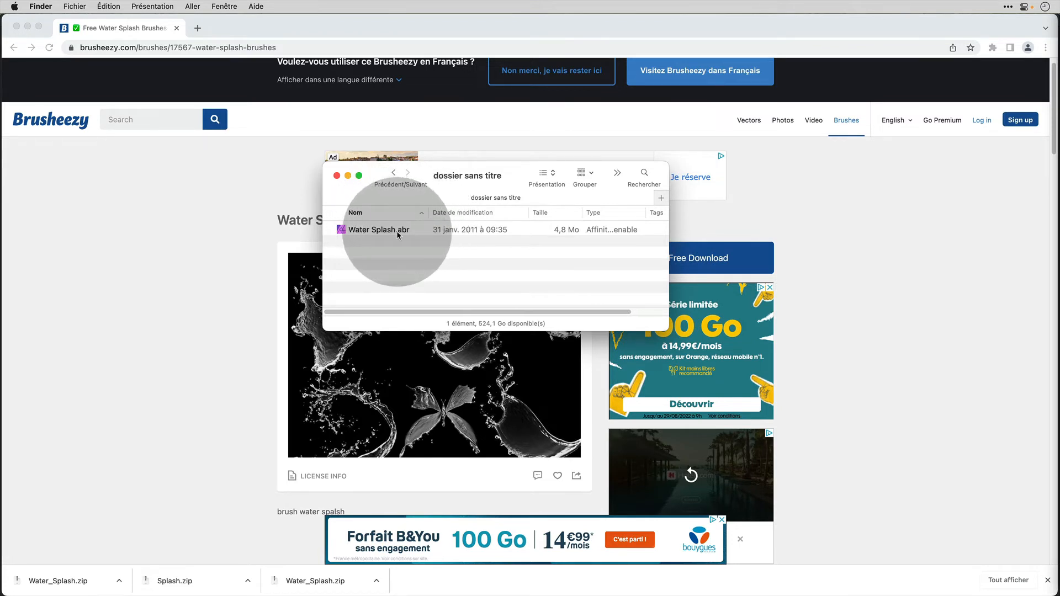
{"action": "right_click", "coordinate": [362, 232]}
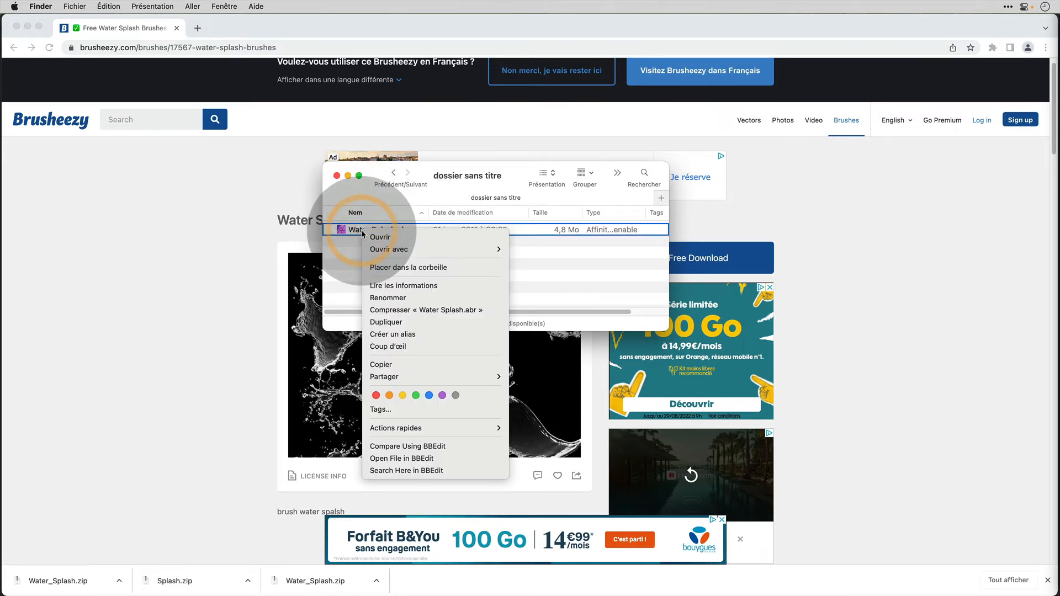
{"action": "mouse_move", "coordinate": [397, 254]}
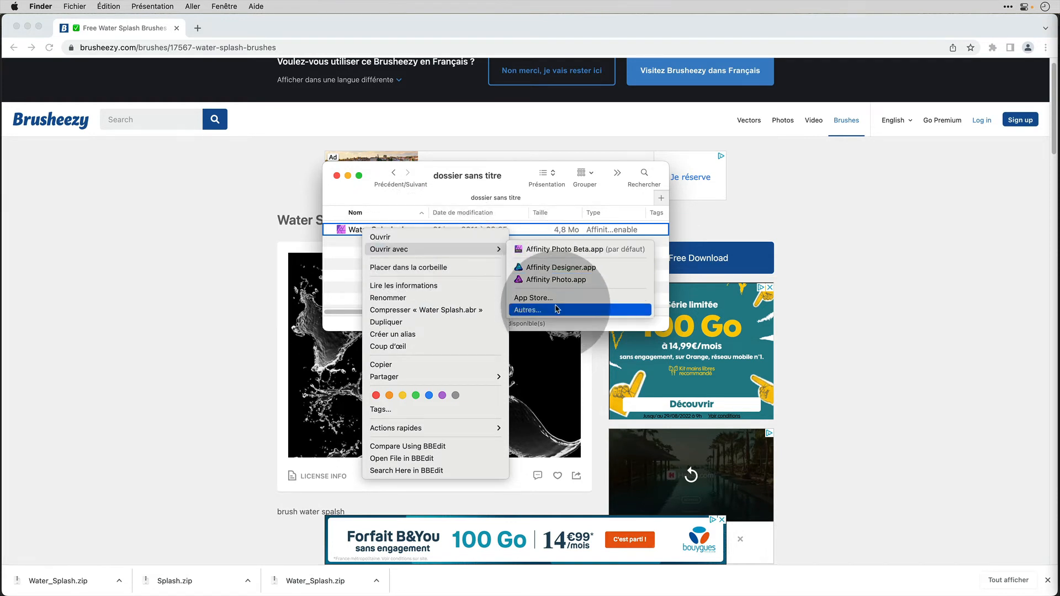
{"action": "left_click", "coordinate": [584, 205]}
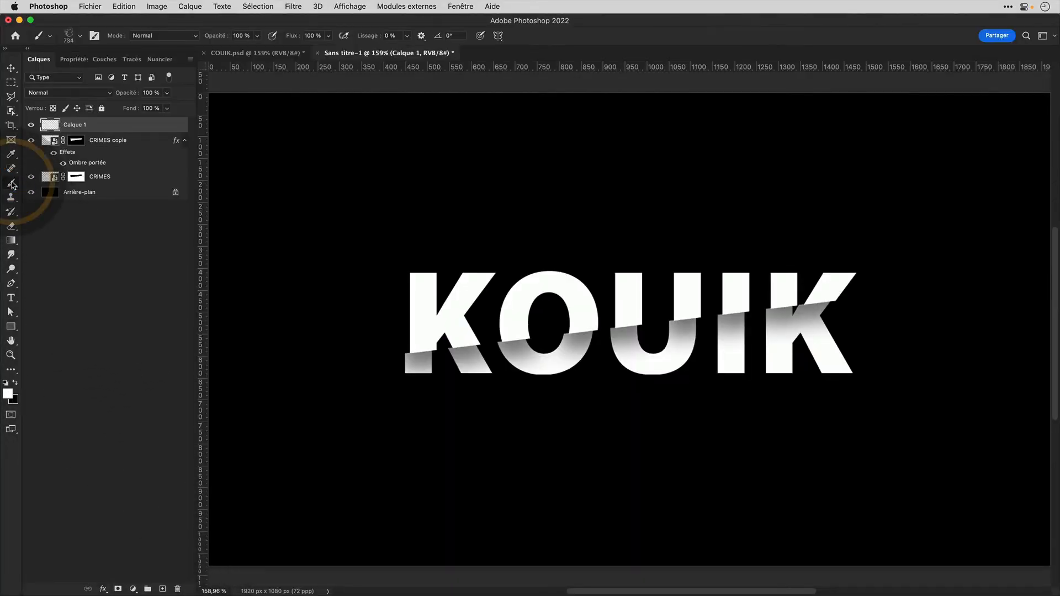
Choose the 5.jpg water splash brush from the brush group and reduce its size to 692 px.
{"action": "left_click", "coordinate": [71, 35]}
{"action": "left_click", "coordinate": [81, 37]}
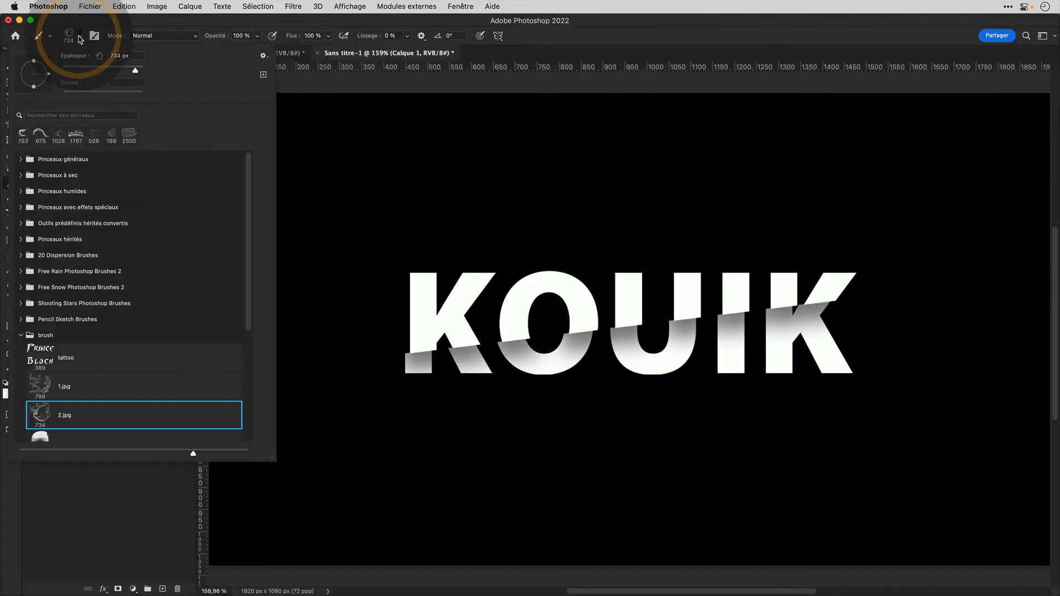
{"action": "scroll", "coordinate": [85, 350], "scroll_direction": "down", "scroll_amount": 3}
{"action": "left_click", "coordinate": [65, 420]}
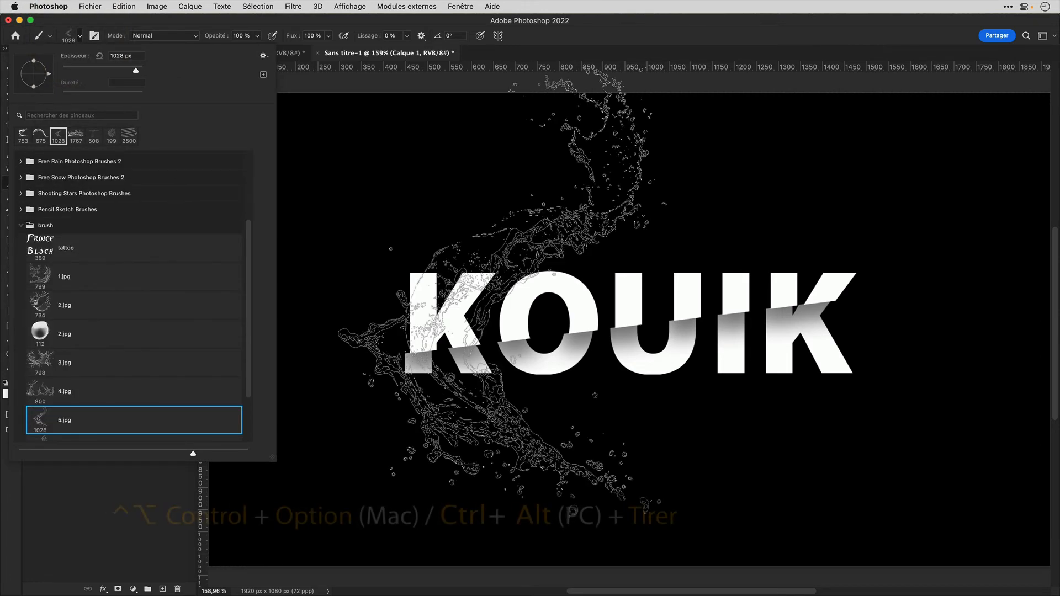
{"action": "left_click", "coordinate": [504, 292], "text": "ctrl+alt"}
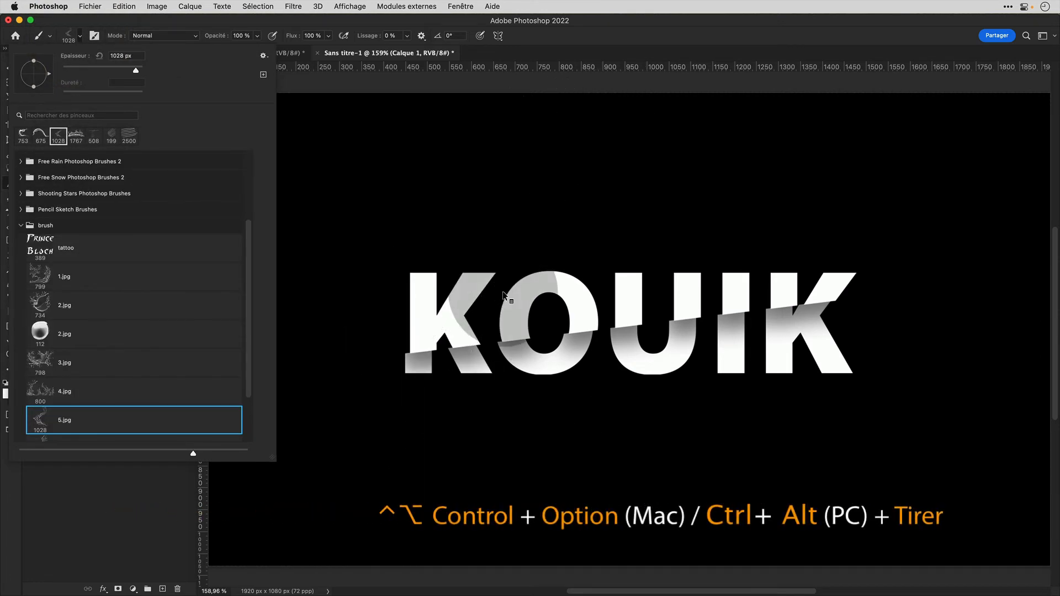
{"action": "mouse_move", "coordinate": [503, 292]}
{"action": "left_mouse_down"}
{"action": "mouse_move", "coordinate": [550, 302]}
{"action": "mouse_move", "coordinate": [361, 300]}
{"action": "left_mouse_up"}
Rotate the splash brush tip counterclockwise to an angle of 67°.
{"action": "key", "text": "ctrl+alt+Left"}
{"action": "key", "text": "ctrl+alt+Left"}
{"action": "key", "text": "ctrl+alt+Left"}
{"action": "key", "text": "ctrl+alt+Left"}
{"action": "key", "text": "ctrl+alt+Left"}
{"action": "key", "text": "ctrl+alt+Left"}
{"action": "key", "text": "ctrl+alt+Left"}
{"action": "key", "text": "ctrl+alt+Left"}
{"action": "key", "text": "ctrl+alt+Left"}
{"action": "key", "text": "ctrl+alt+Left"}
{"action": "key", "text": "ctrl+alt+Left"}
{"action": "key", "text": "ctrl+alt+Left"}
{"action": "key", "text": "ctrl+alt+Left"}
{"action": "key", "text": "ctrl+alt+Left"}
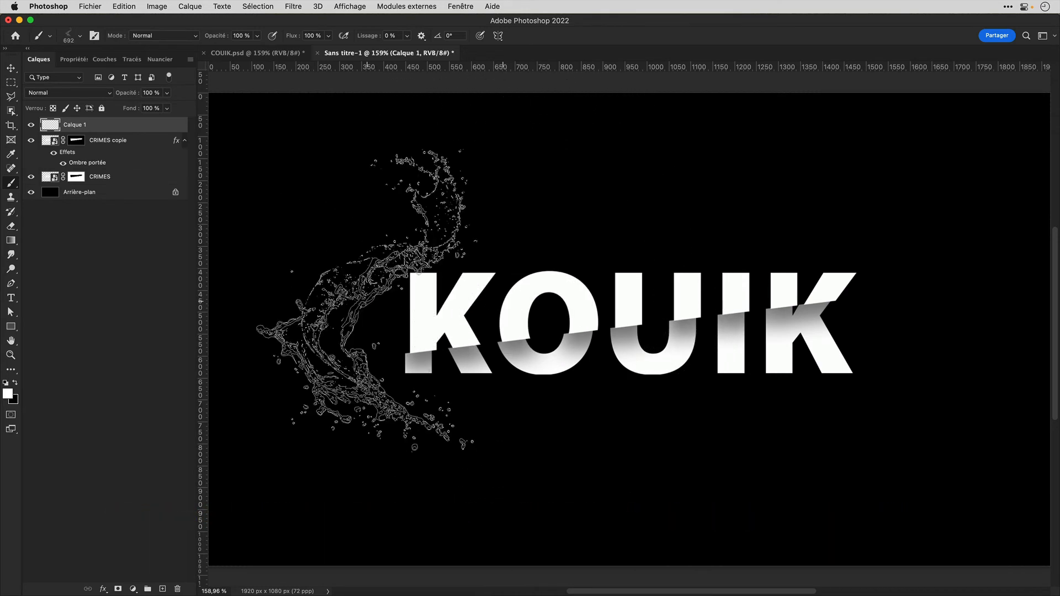
{"action": "key", "text": "ctrl+alt+Left"}
{"action": "key", "text": "ctrl+alt+Left"}
{"action": "key", "text": "ctrl+alt+Left"}
{"action": "key", "text": "ctrl+alt+Left"}
{"action": "key", "text": "ctrl+alt+Left"}
{"action": "key", "text": "ctrl+alt+Left"}
{"action": "key", "text": "ctrl+alt+Left"}
{"action": "key", "text": "ctrl+alt+Left"}
{"action": "key", "text": "ctrl+alt+Left"}
{"action": "key", "text": "ctrl+alt+Left"}
{"action": "key", "text": "ctrl+alt+Left"}
{"action": "key", "text": "ctrl+alt+Left"}
{"action": "key", "text": "ctrl+alt+Left"}
{"action": "key", "text": "ctrl+alt+Left"}
{"action": "key", "text": "ctrl+alt+Left"}
{"action": "key", "text": "ctrl+alt+Left"}
{"action": "key", "text": "ctrl+alt+Left"}
{"action": "key", "text": "ctrl+alt+Left"}
{"action": "key", "text": "ctrl+alt+Left"}
{"action": "key", "text": "ctrl+alt+Left"}
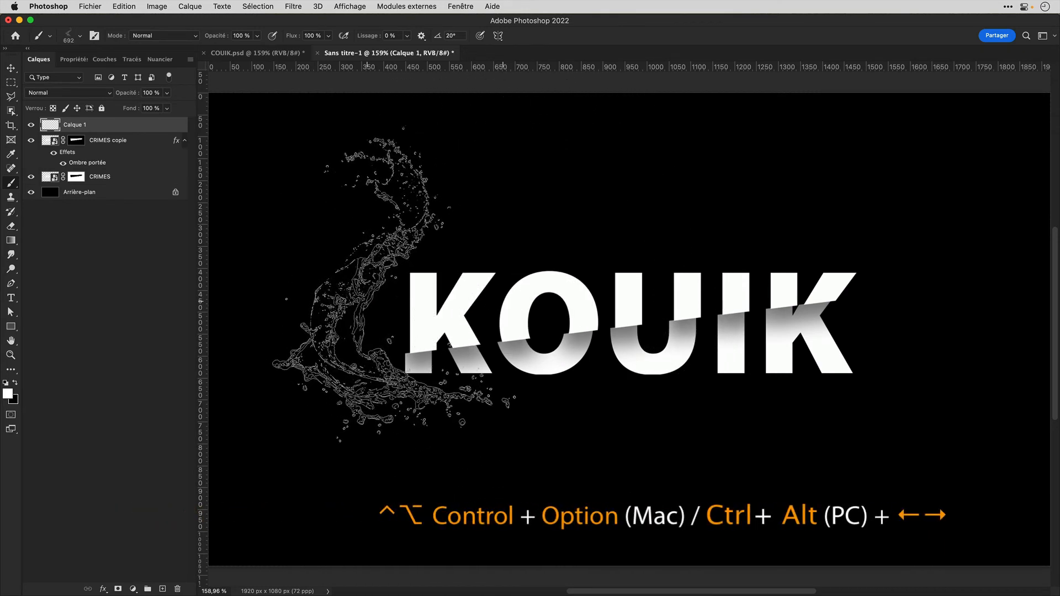
{"action": "key", "text": "ctrl+alt+Left"}
{"action": "key", "text": "ctrl+alt+Left"}
{"action": "key", "text": "ctrl+alt+Left"}
{"action": "key", "text": "ctrl+alt+Left"}
{"action": "key", "text": "ctrl+alt+Left"}
{"action": "key", "text": "ctrl+alt+Left"}
{"action": "key", "text": "ctrl+alt+Left"}
{"action": "key", "text": "ctrl+alt+Left"}
{"action": "key", "text": "ctrl+alt+Left"}
{"action": "key", "text": "ctrl+alt+Left"}
{"action": "key", "text": "ctrl+alt+Left"}
{"action": "key", "text": "ctrl+alt+Left"}
{"action": "key", "text": "ctrl+alt+Left"}
{"action": "key", "text": "ctrl+alt+Left"}
{"action": "key", "text": "ctrl+alt+Left"}
{"action": "key", "text": "ctrl+alt+Left"}
{"action": "key", "text": "ctrl+alt+Left"}
{"action": "key", "text": "ctrl+alt+Left"}
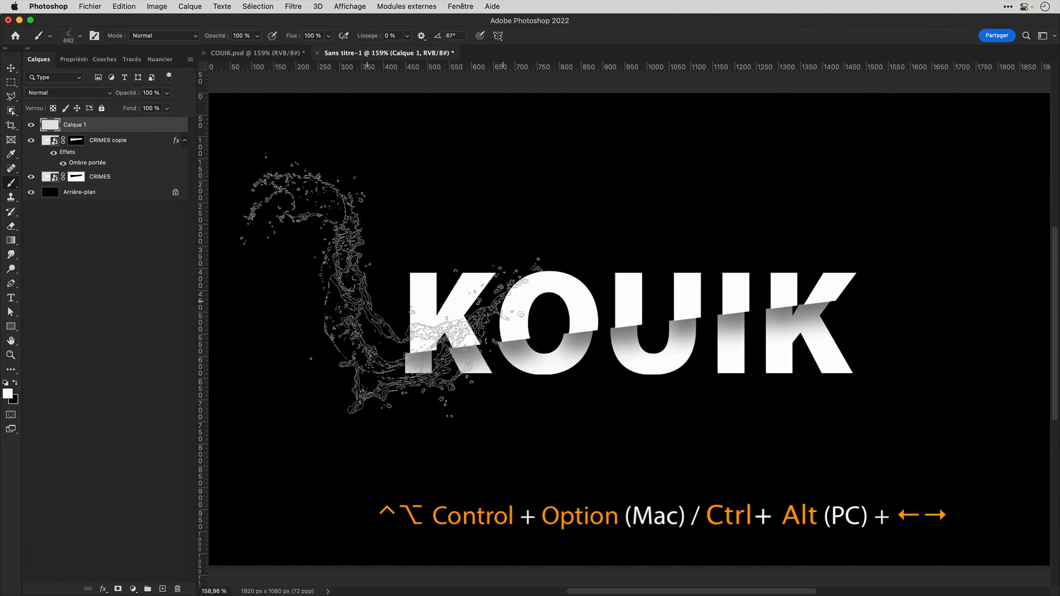
Set the foreground colour to a strong red and stamp the splash brush at 38° on Calque 1, beside and partly over the first K.
{"action": "left_click", "coordinate": [9, 393]}
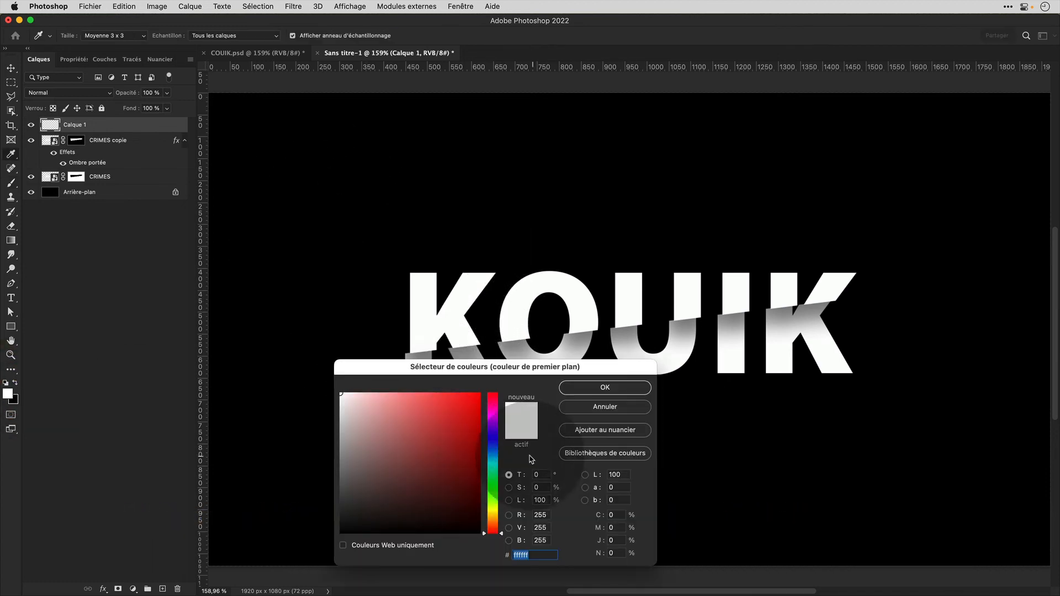
{"action": "left_click", "coordinate": [473, 453]}
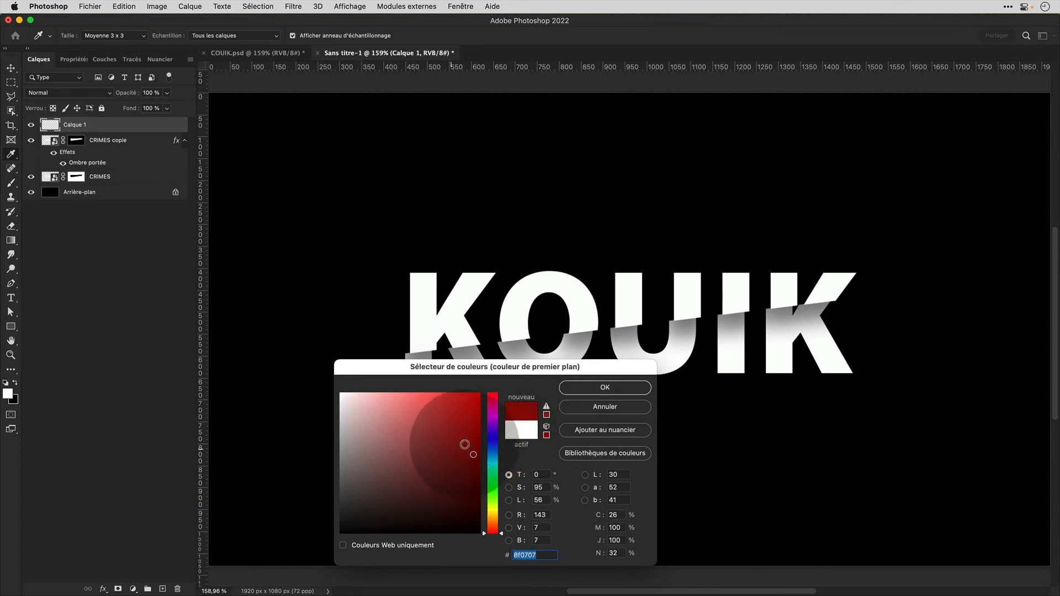
{"action": "left_click", "coordinate": [605, 387]}
{"action": "key", "text": "b"}
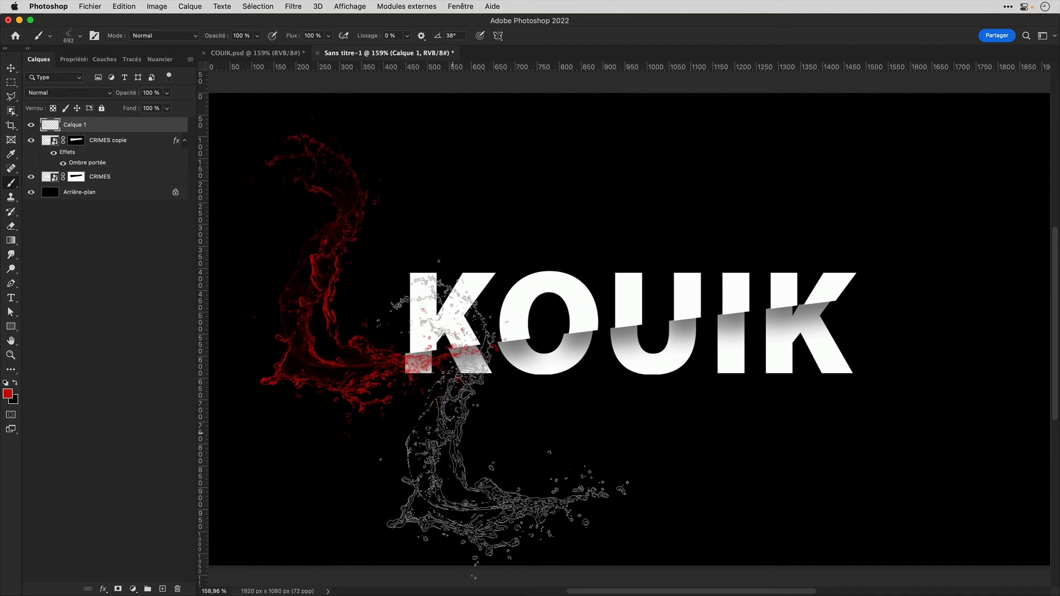
Add a drop shadow to Calque 1 with distance 8 px, spread 7 % and size 5 px, plus an outer bevel.
{"action": "left_click", "coordinate": [102, 588]}
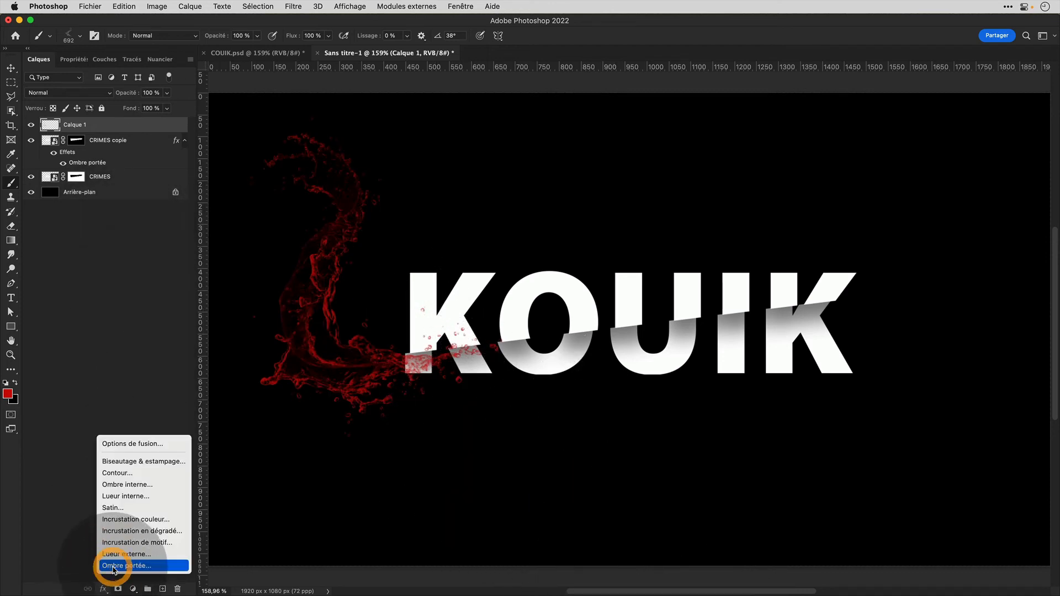
{"action": "left_click", "coordinate": [114, 566]}
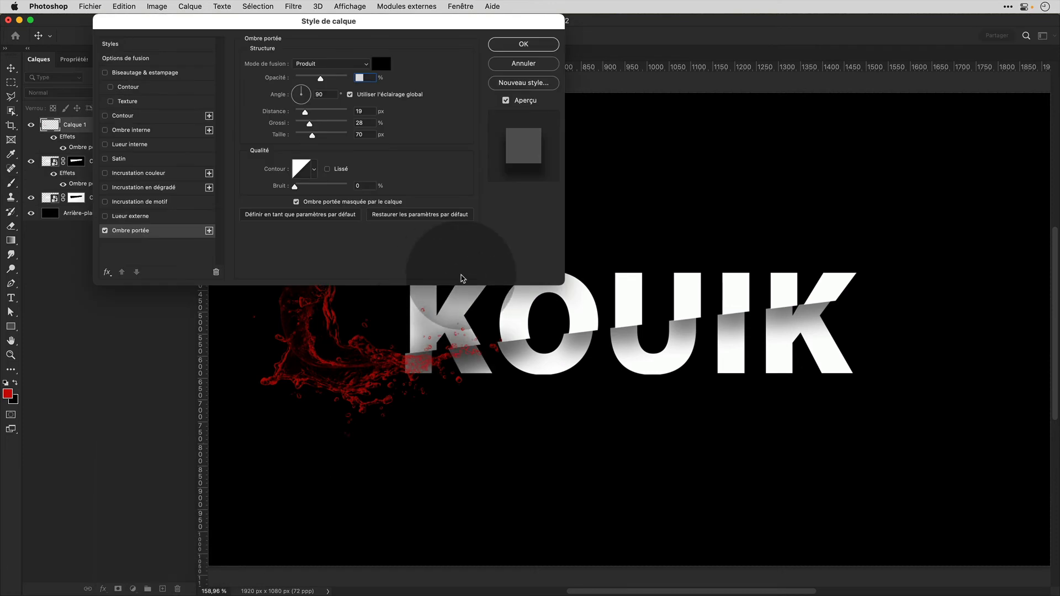
{"action": "left_click", "coordinate": [299, 112]}
{"action": "left_click", "coordinate": [299, 125]}
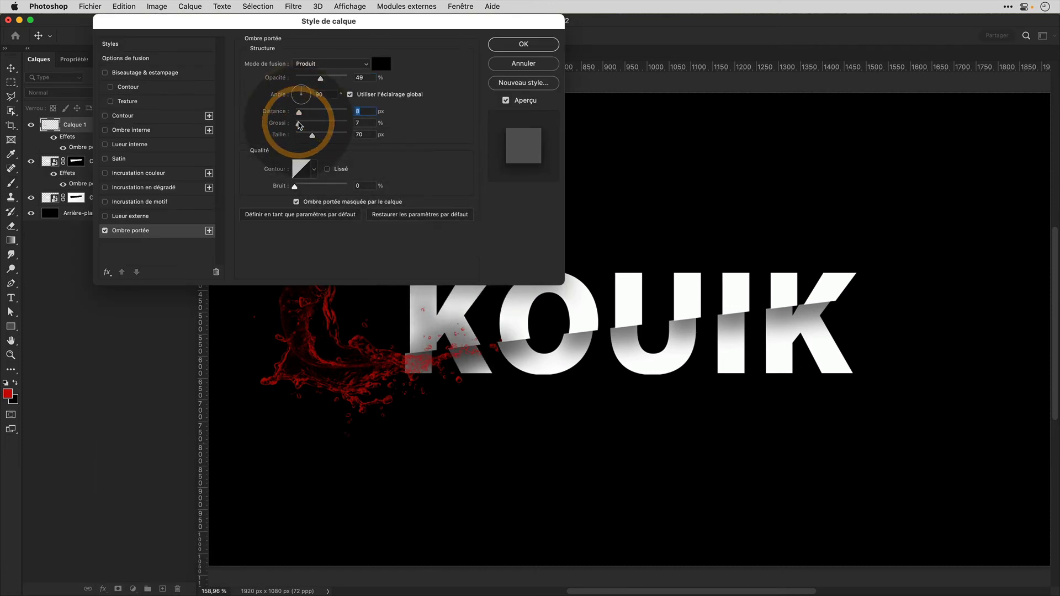
{"action": "left_click", "coordinate": [297, 135]}
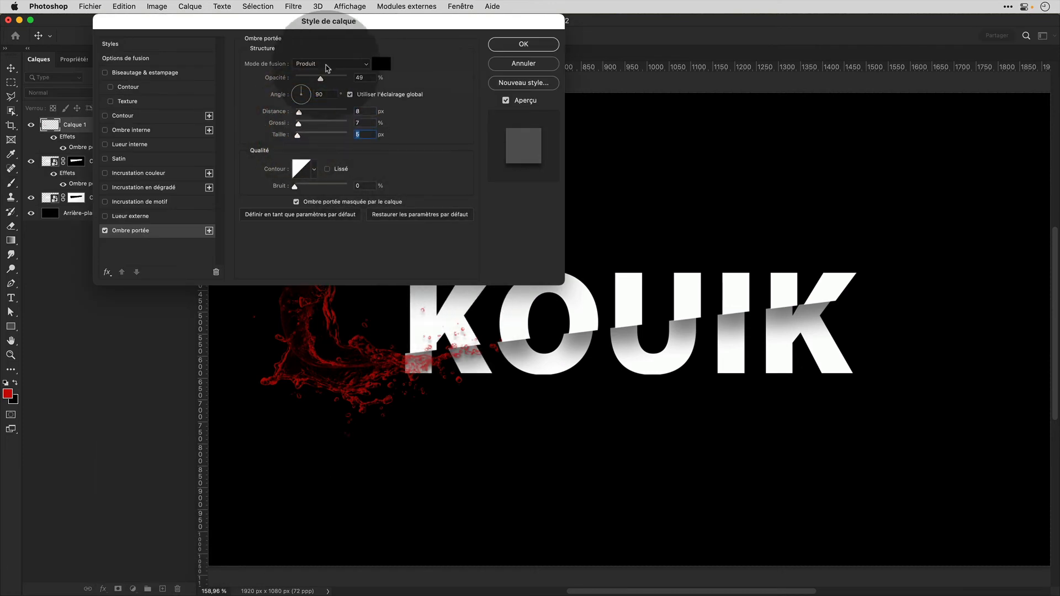
{"action": "left_click", "coordinate": [126, 73]}
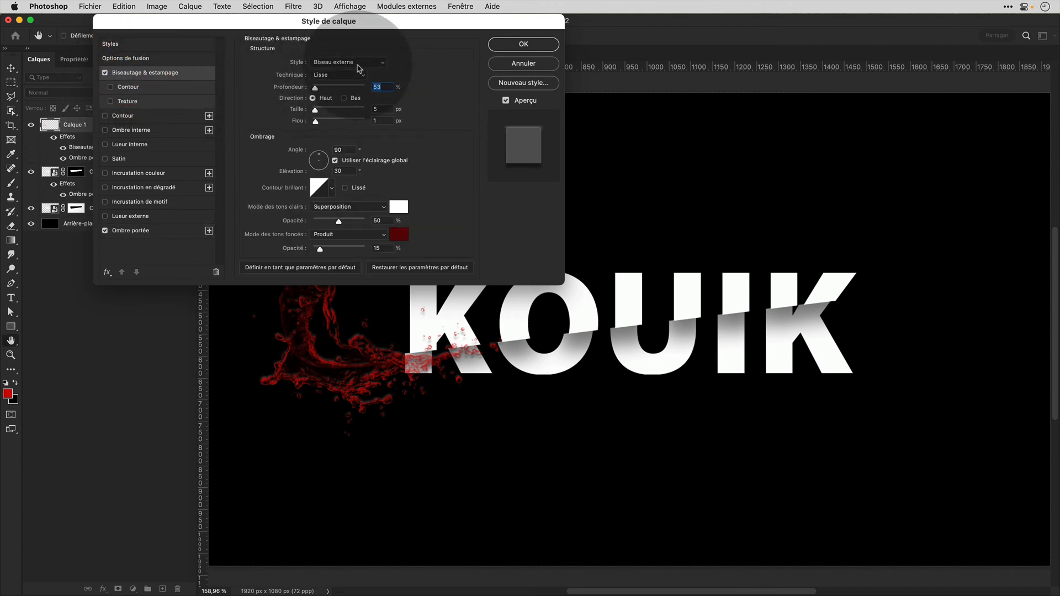
{"action": "left_click", "coordinate": [523, 44]}
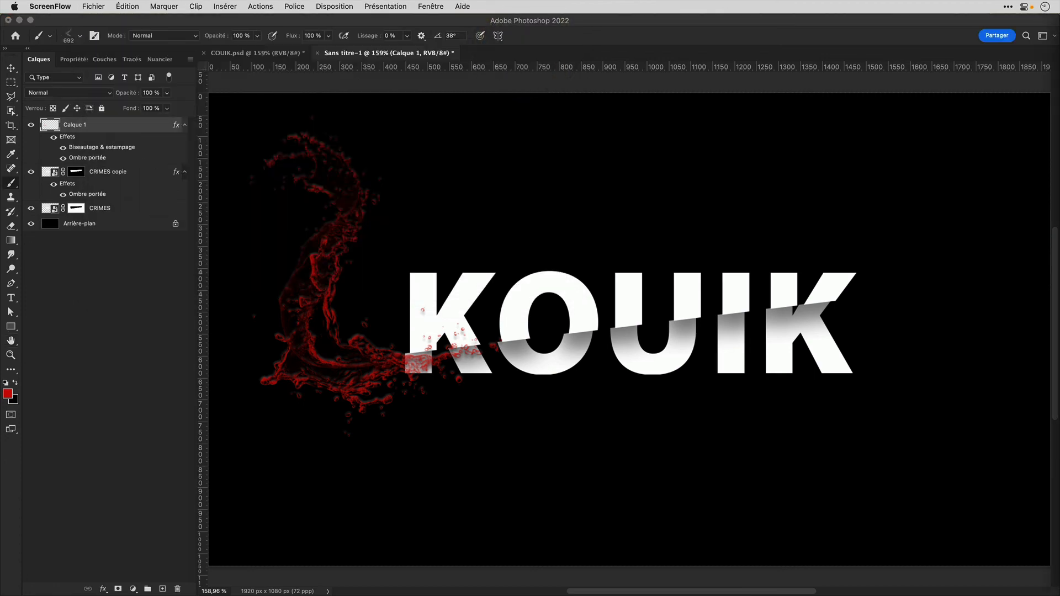